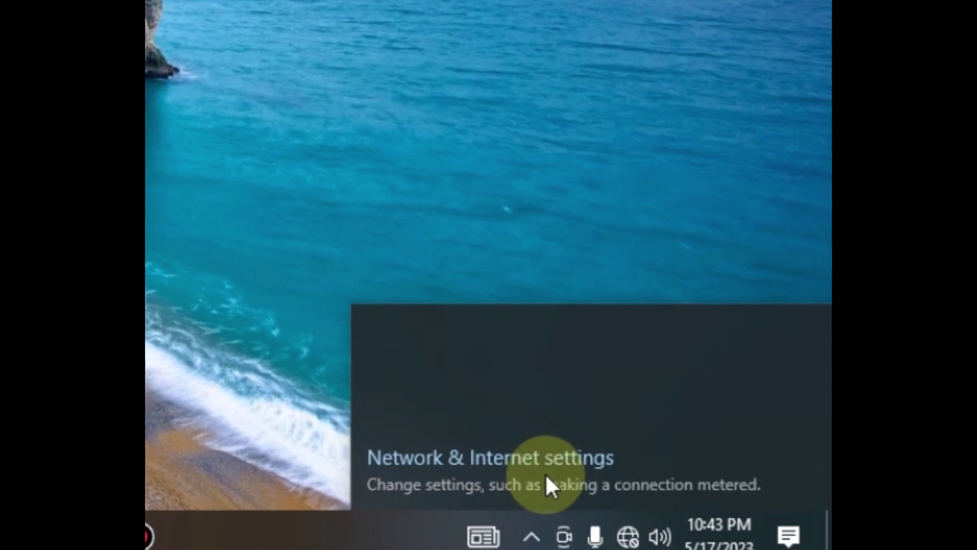
Step: Open the Network & Internet settings, show the available networks, and close the settings window
left_click(585, 474)
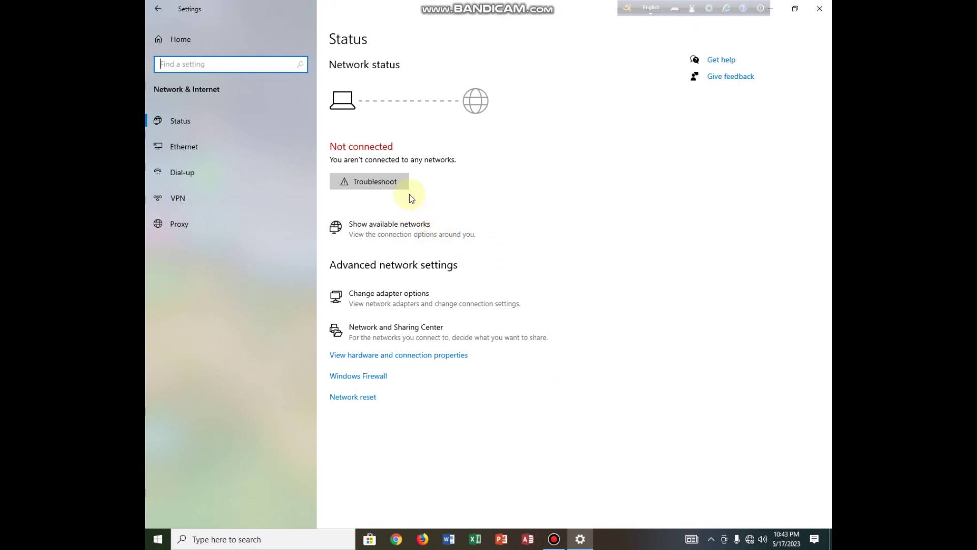
left_click(415, 229)
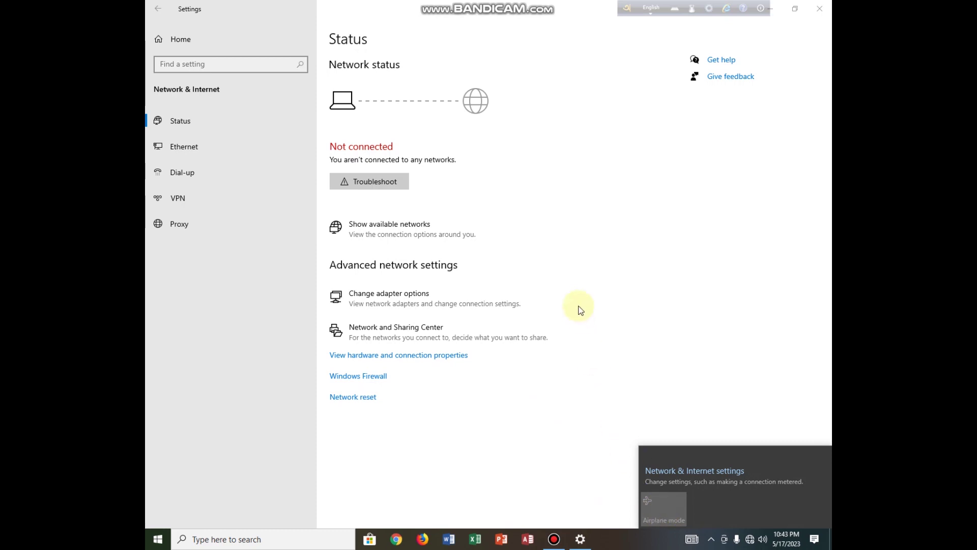
left_click(824, 18)
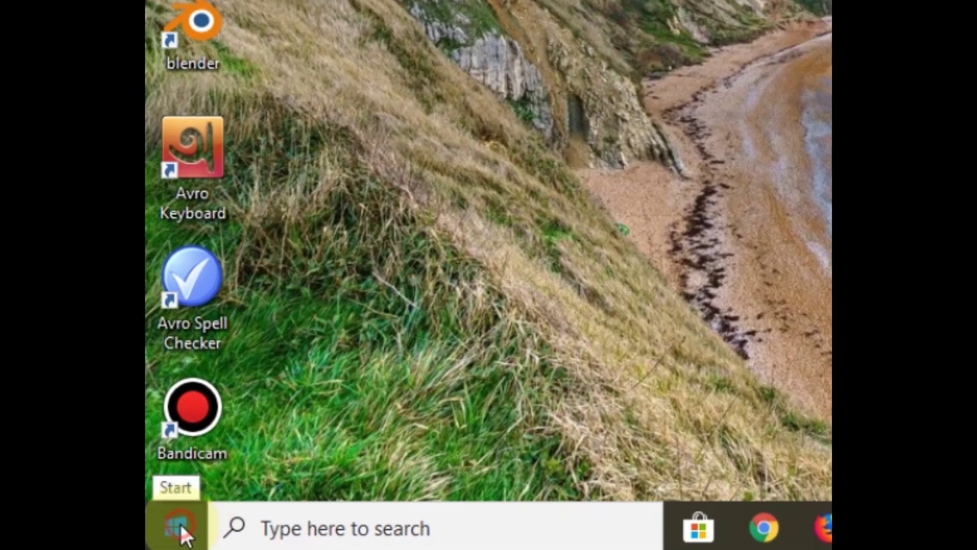
Step: Search Windows for "se" and open the Services app
left_click(159, 539)
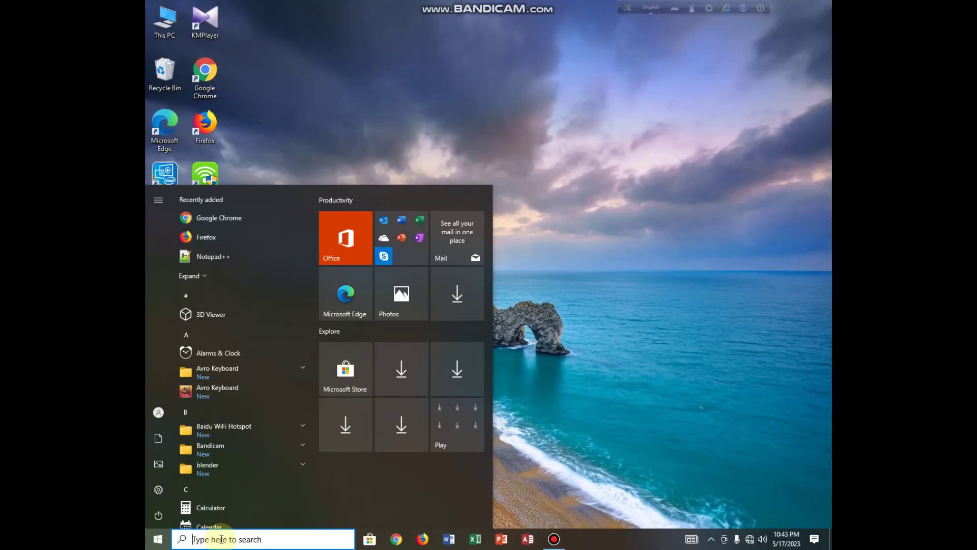
type("s")
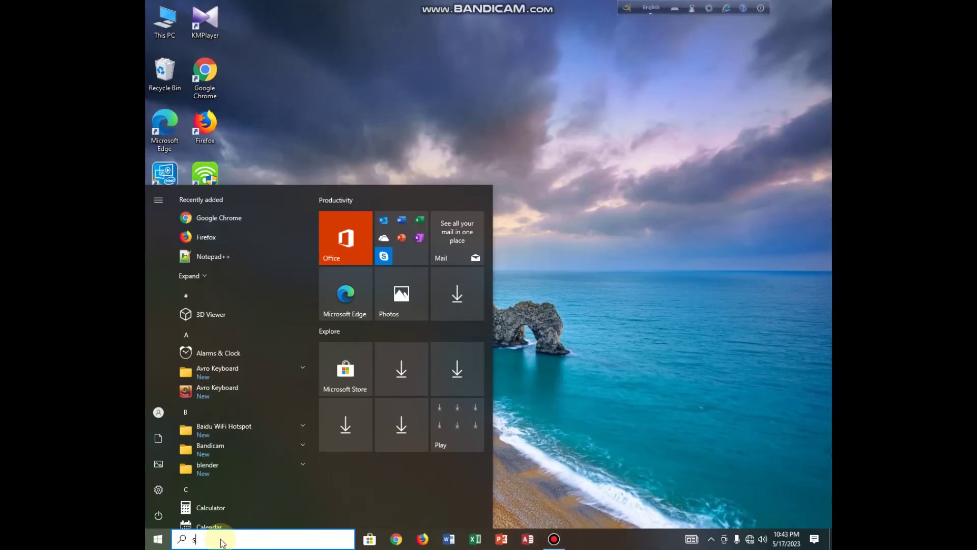
type("e")
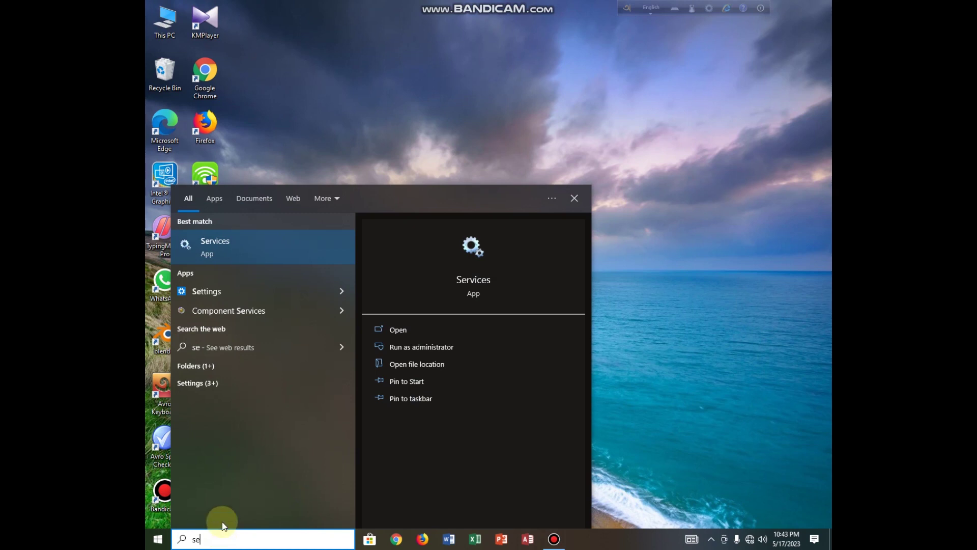
left_click(257, 243)
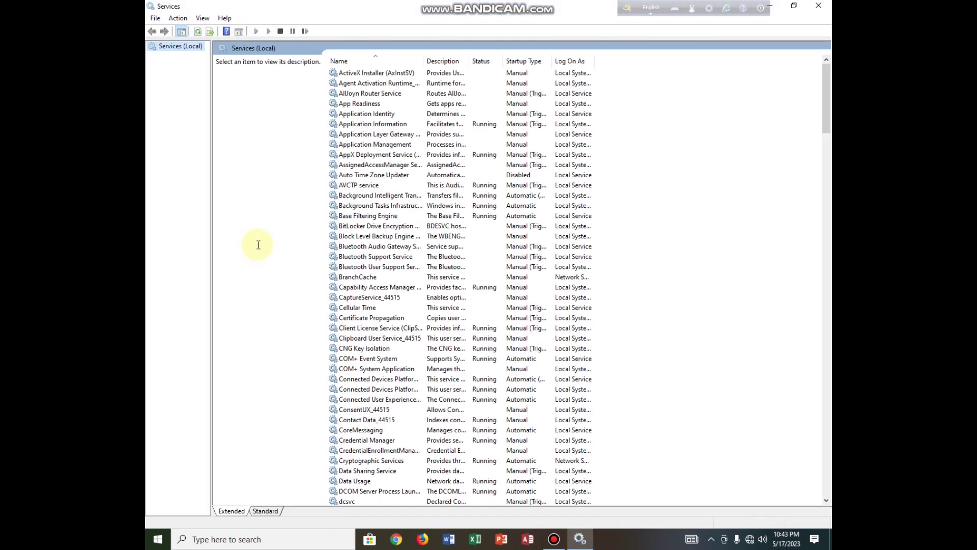
Step: Find the WLAN AutoConfig service in the services list and open its properties
scroll(355, 295, "down", 4)
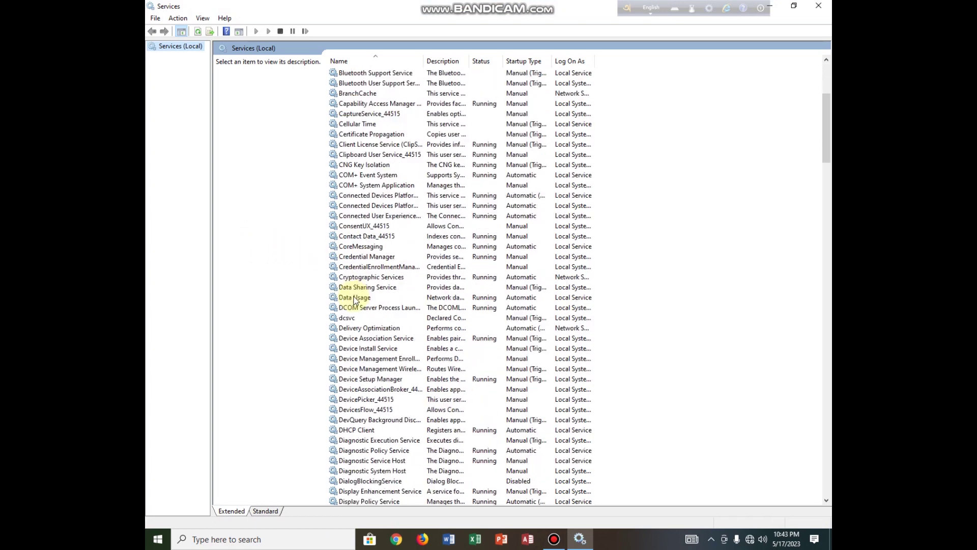
scroll(355, 299, "down", 20)
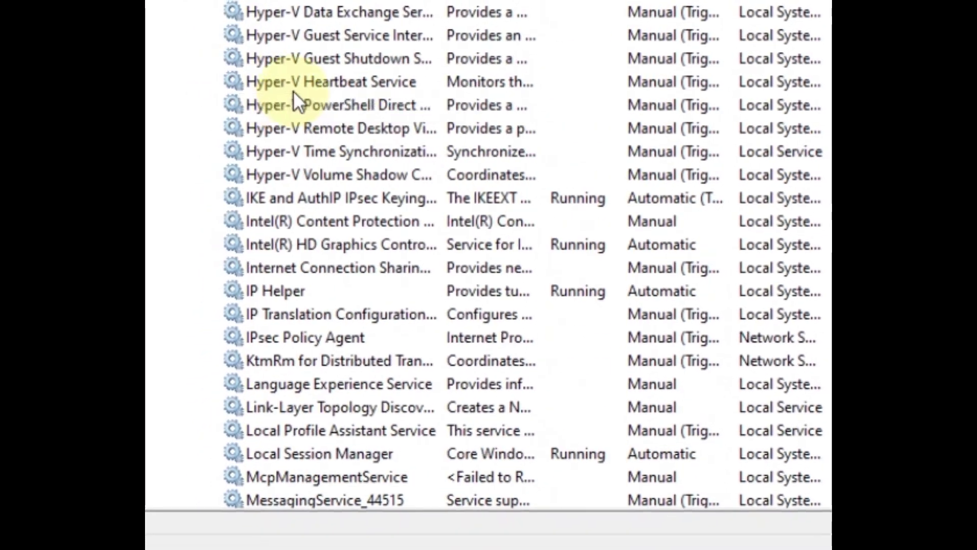
scroll(294, 96, "down", 20)
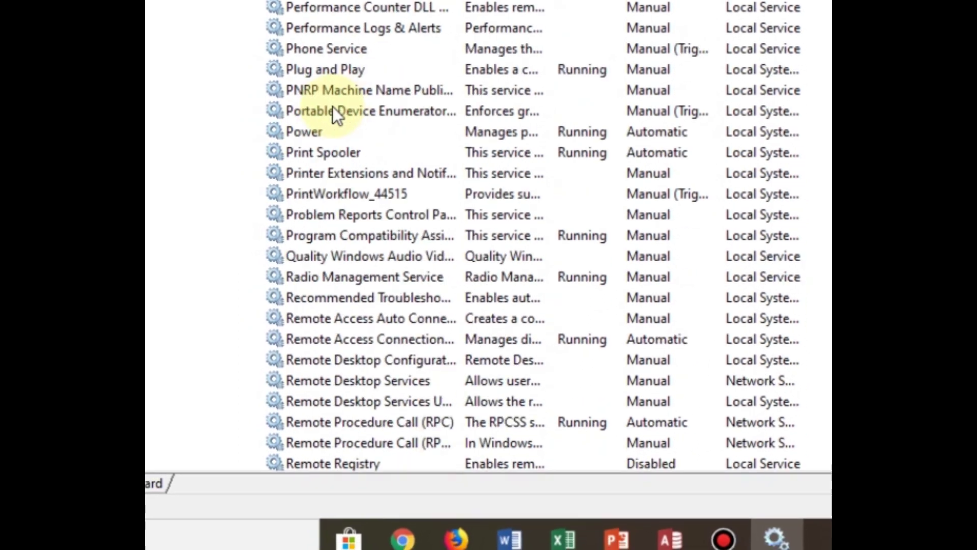
scroll(332, 108, "down", 20)
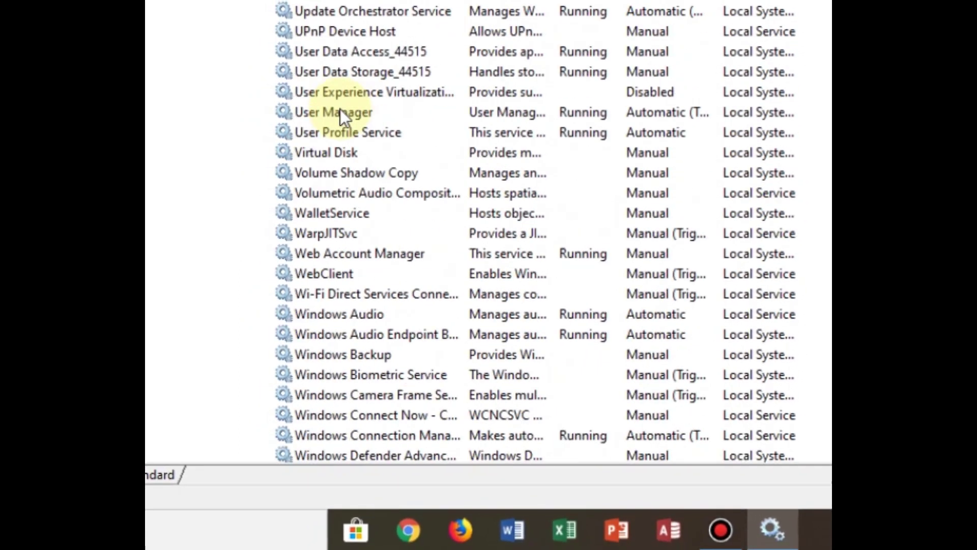
scroll(340, 109, "down", 12)
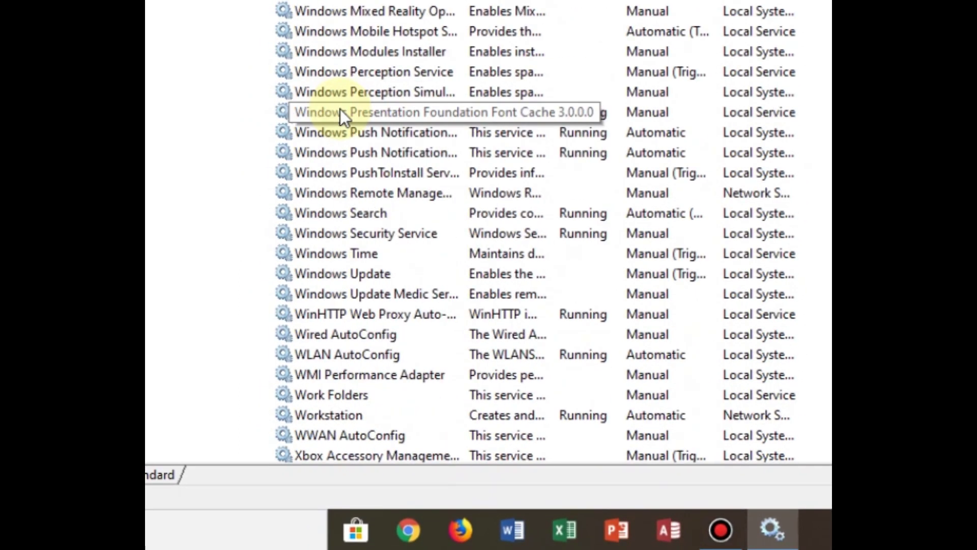
scroll(340, 109, "down", 4)
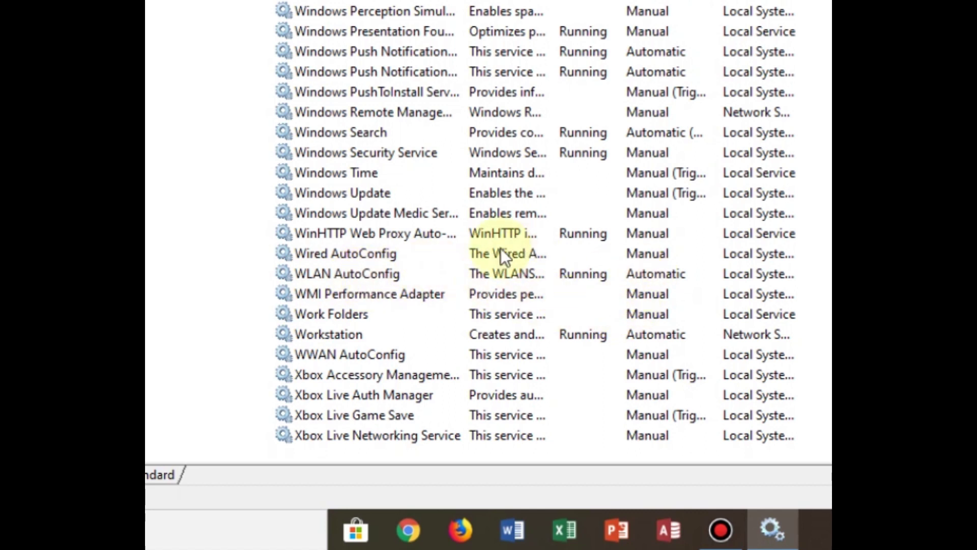
left_click(366, 276)
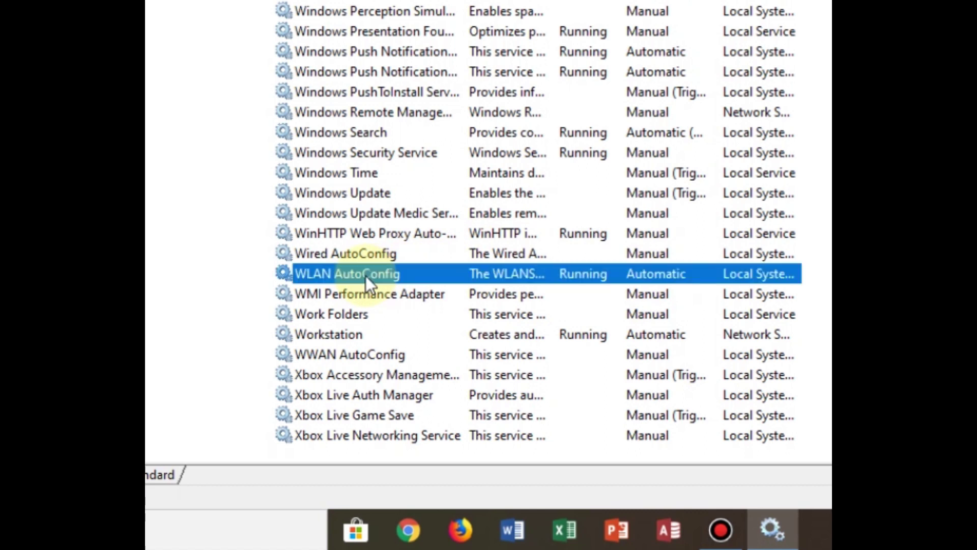
right_click(365, 276)
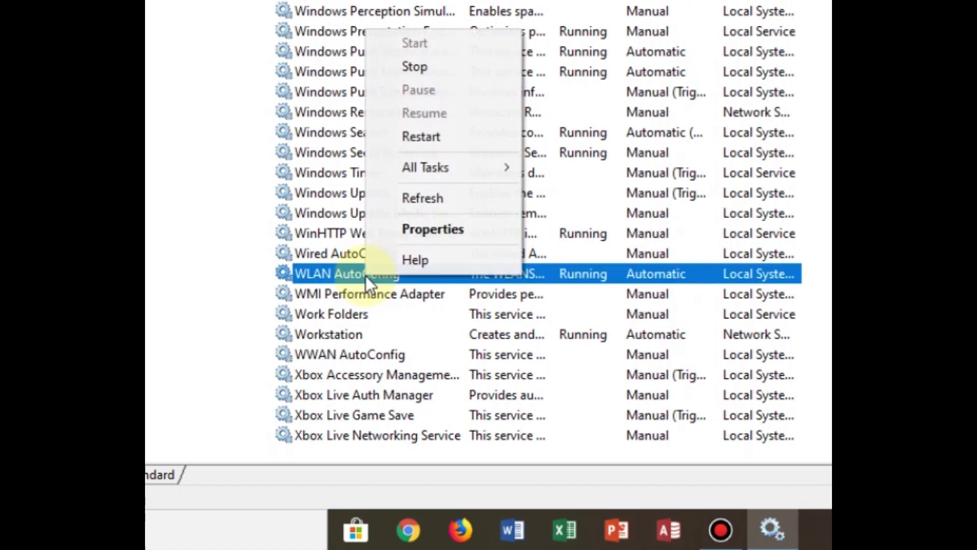
left_click(432, 231)
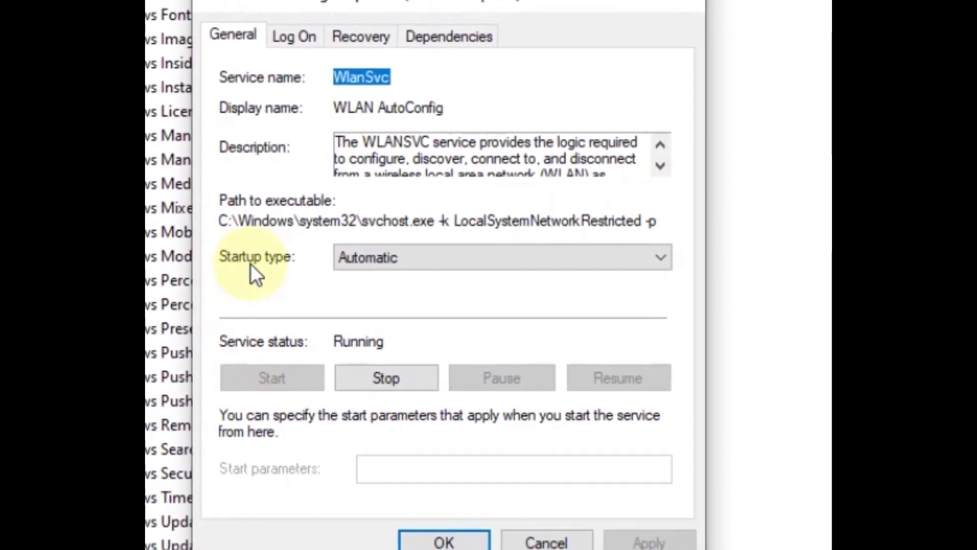
Step: Try the Manual startup type for WLAN AutoConfig, set it back to Automatic, and close the properties and Services
left_click(405, 261)
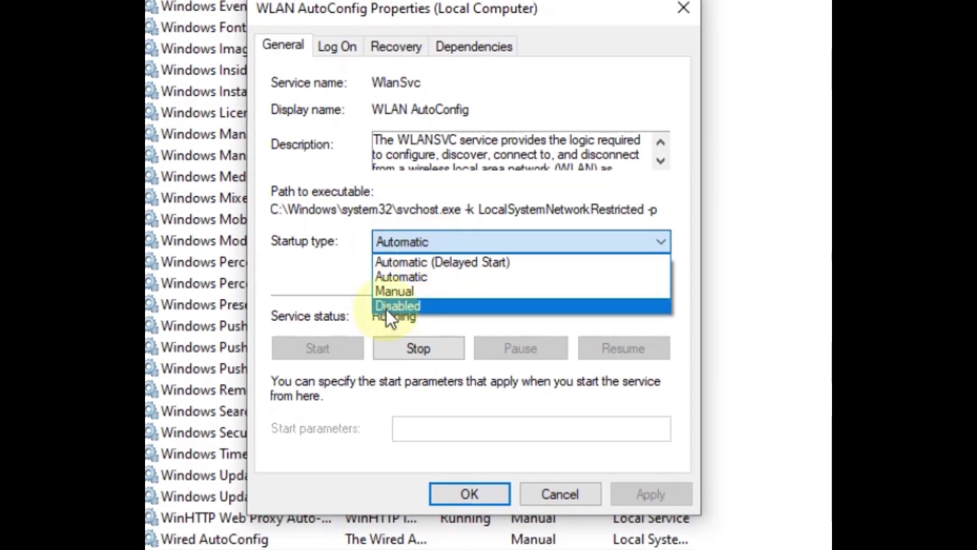
left_click(405, 292)
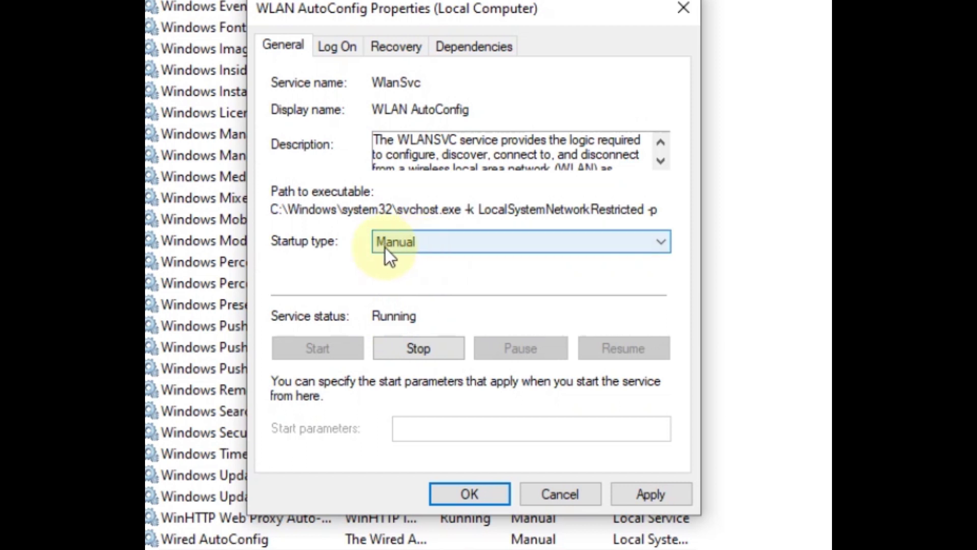
left_click(430, 240)
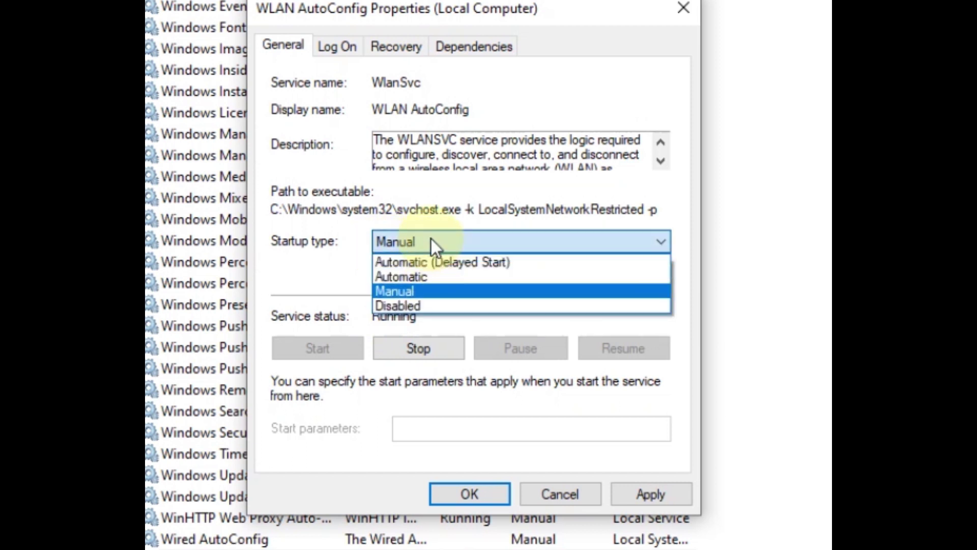
left_click(431, 271)
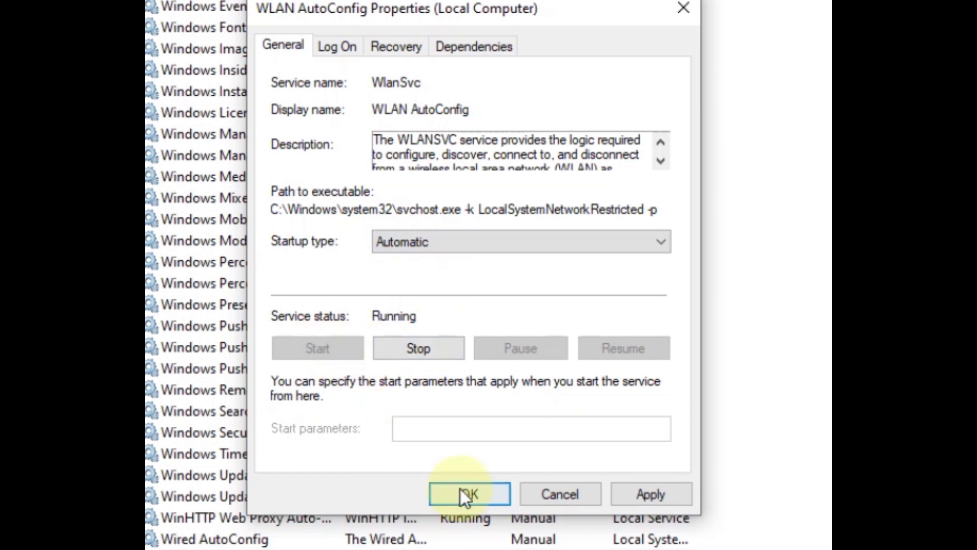
left_click(681, 21)
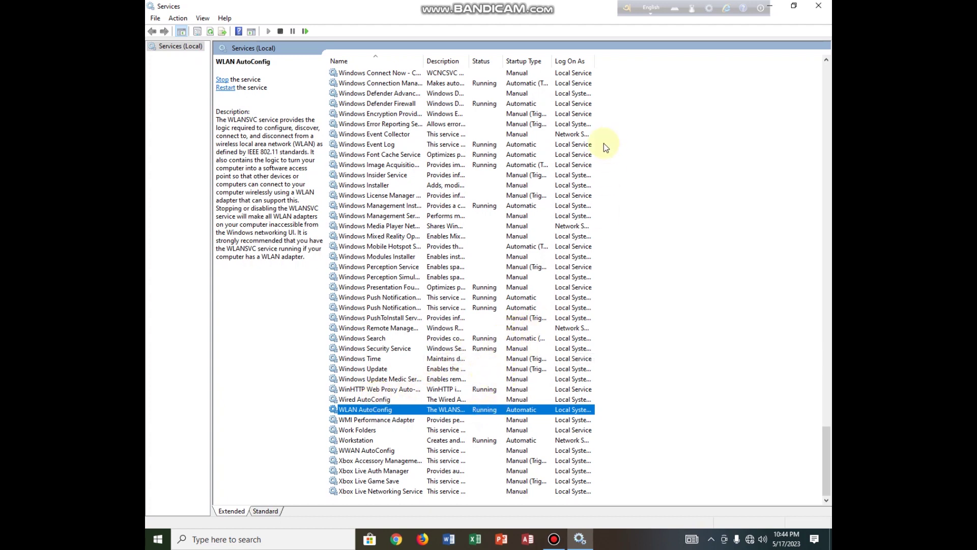
left_click(819, 6)
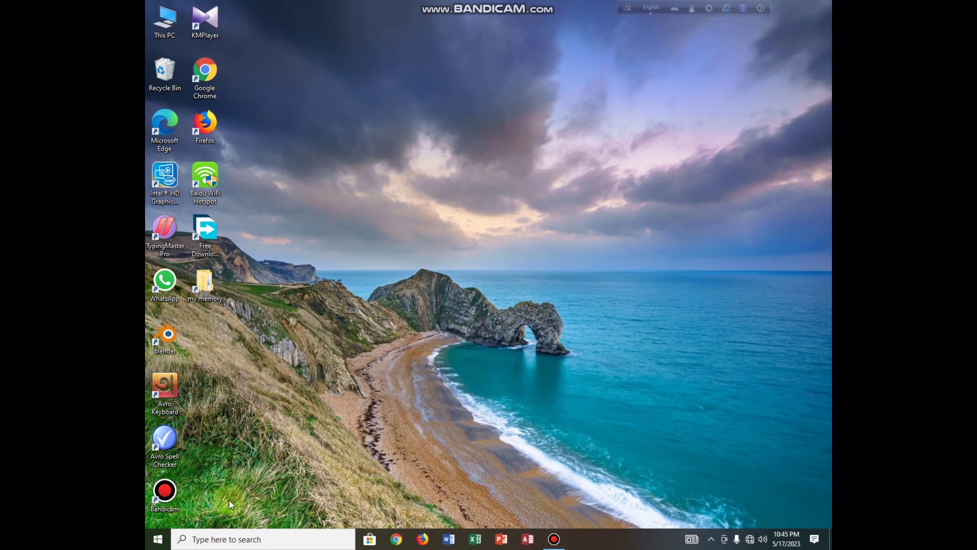
Step: Open Device Manager, expand the network adapters, and open the properties of the Realtek PCIe GbE Family Controller
left_click(158, 542)
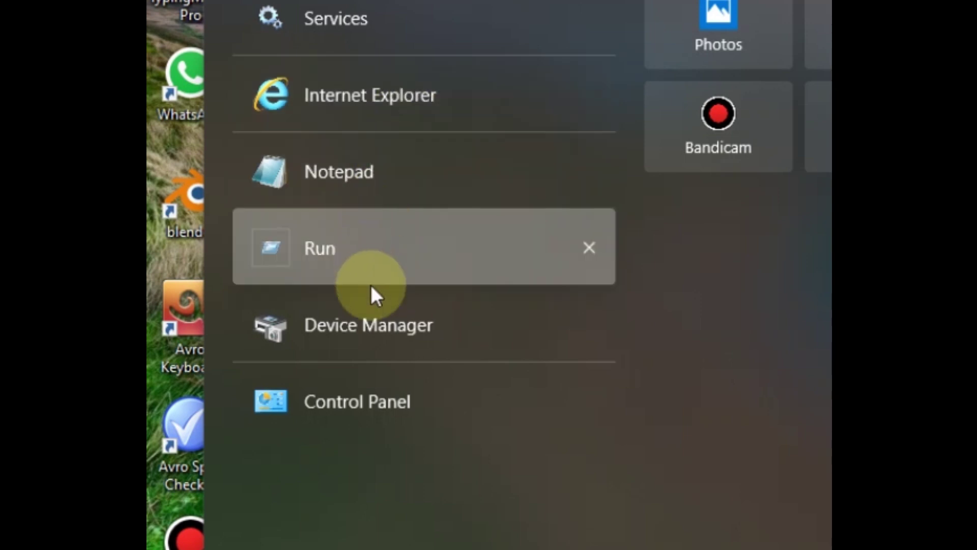
left_click(382, 320)
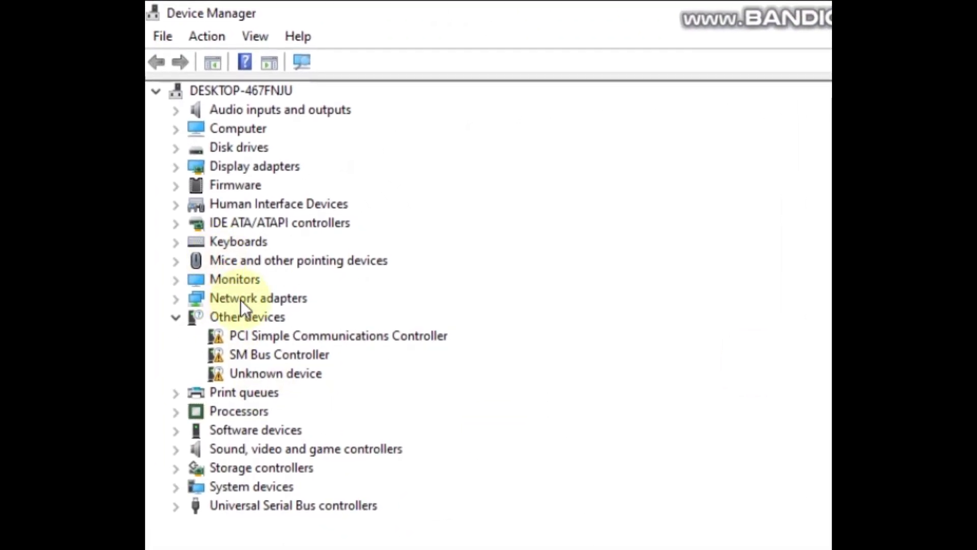
double_click(276, 301)
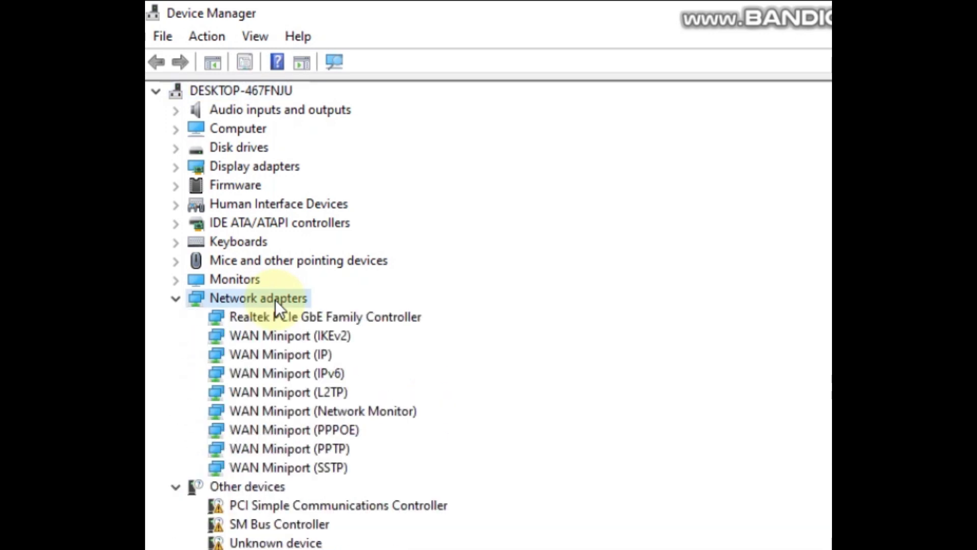
left_click(315, 321)
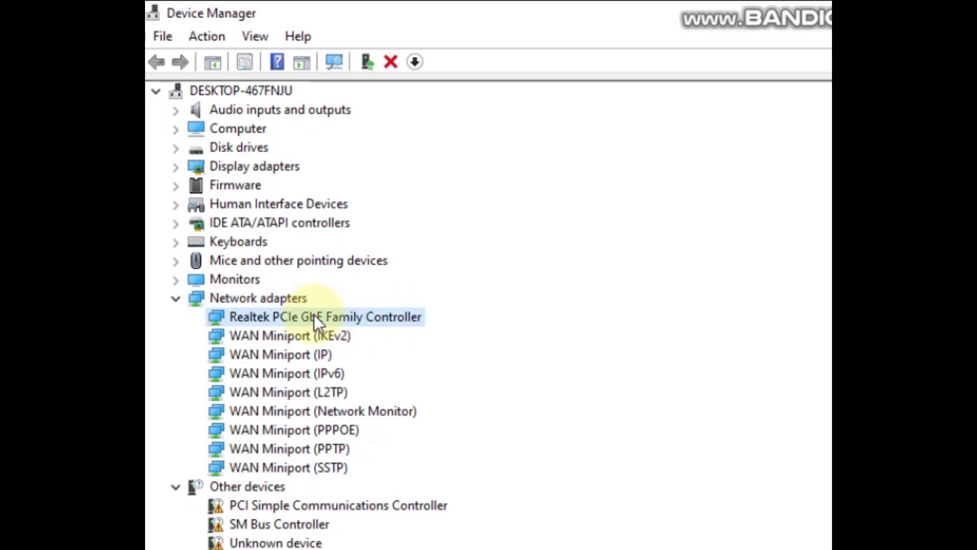
right_click(314, 315)
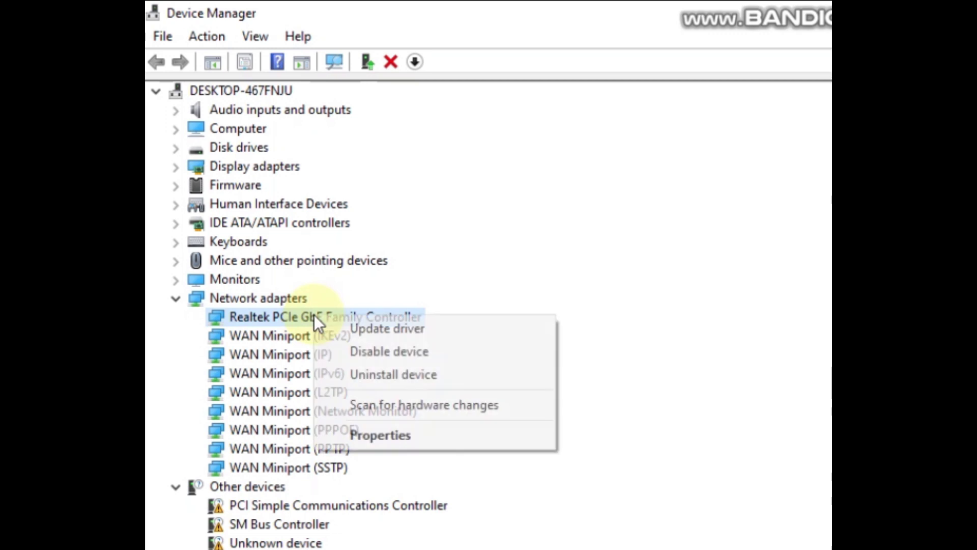
left_click(378, 432)
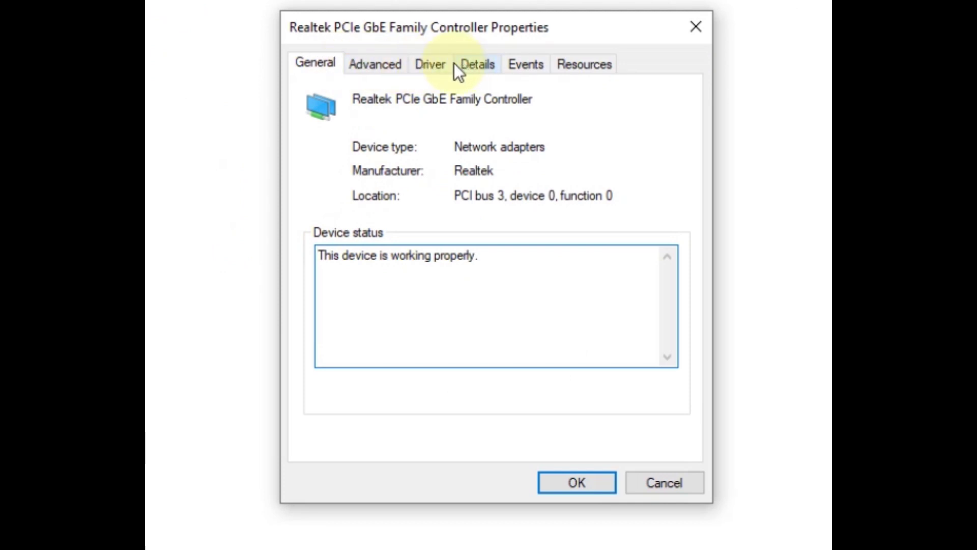
Step: Search automatically for an updated Realtek controller driver, including on Windows Update
left_click(429, 63)
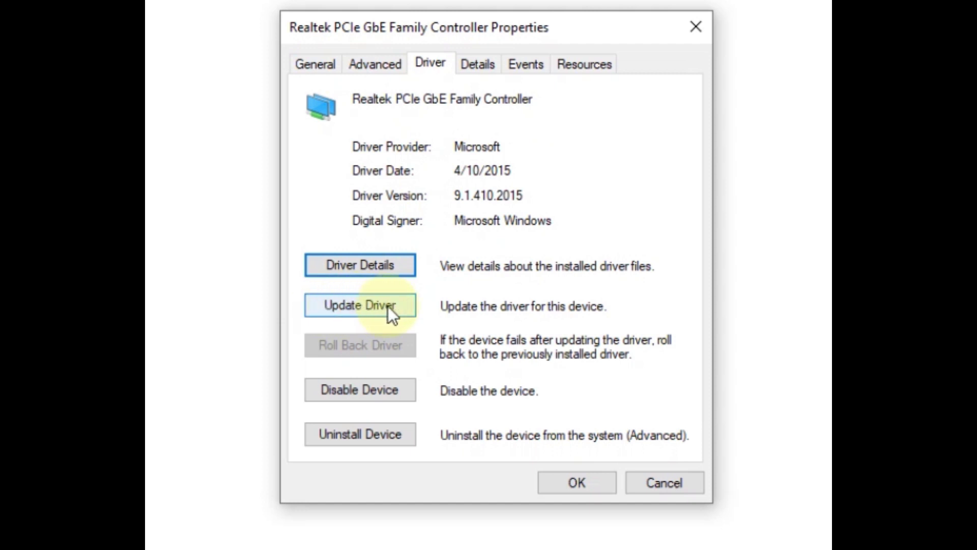
left_click(372, 305)
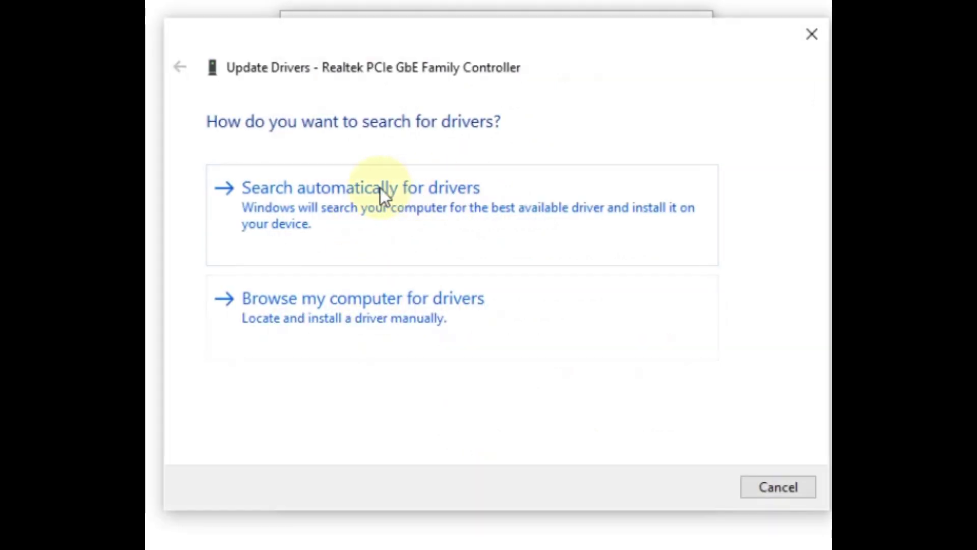
left_click(398, 192)
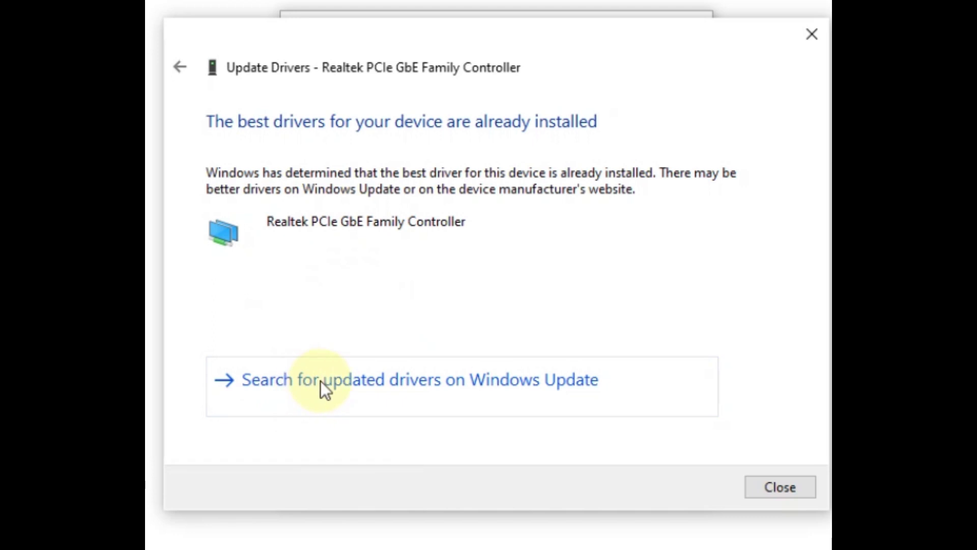
left_click(334, 381)
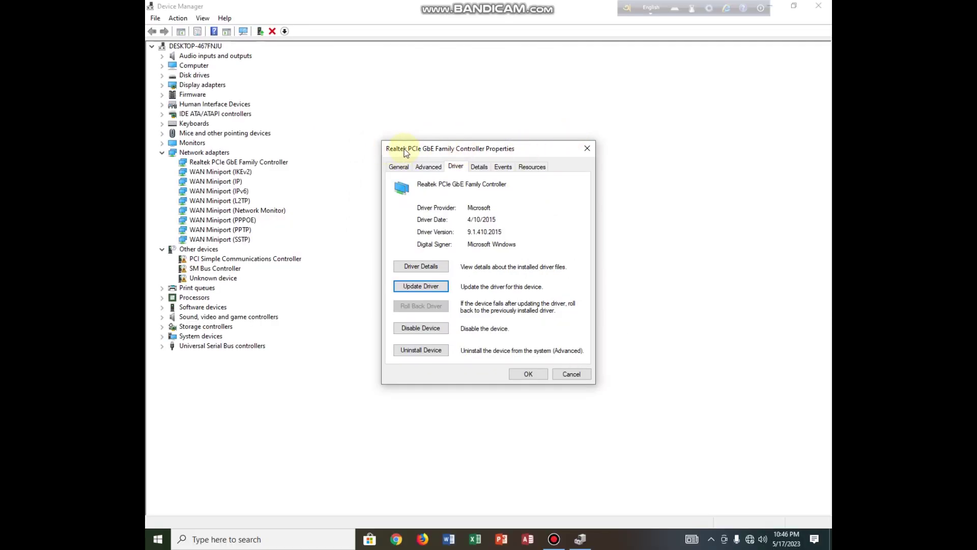
Step: Close the Realtek controller's properties and exit Device Manager
left_click_drag(390, 149, 427, 154)
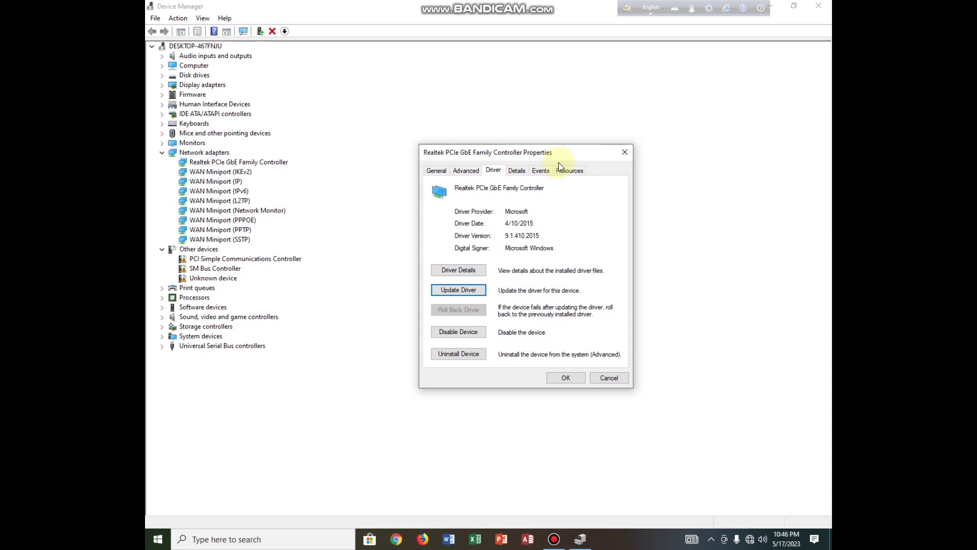
left_click(193, 162)
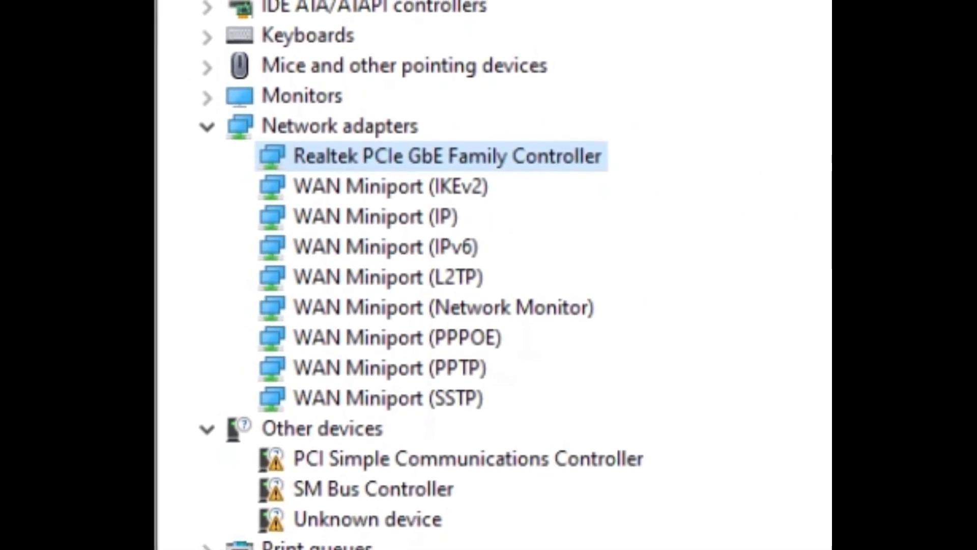
left_click(819, 6)
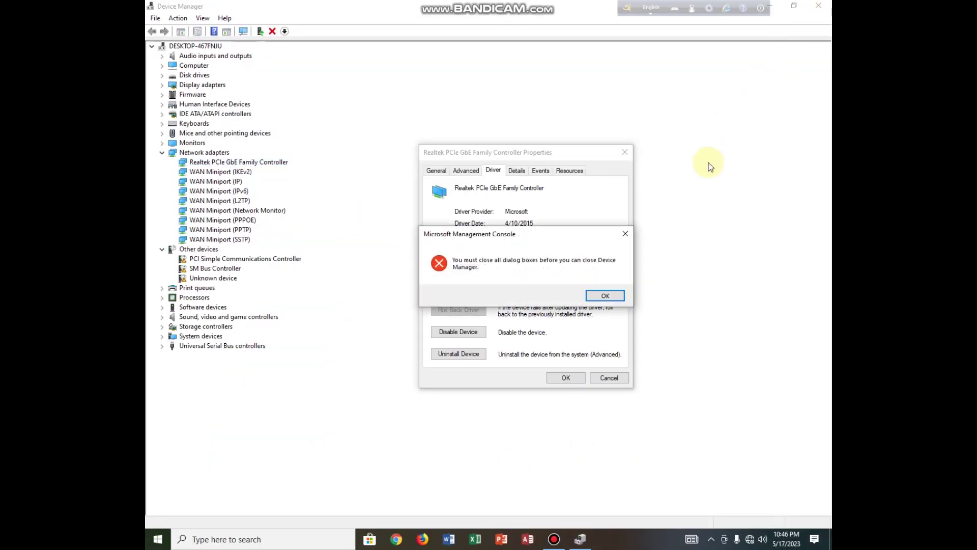
left_click(626, 233)
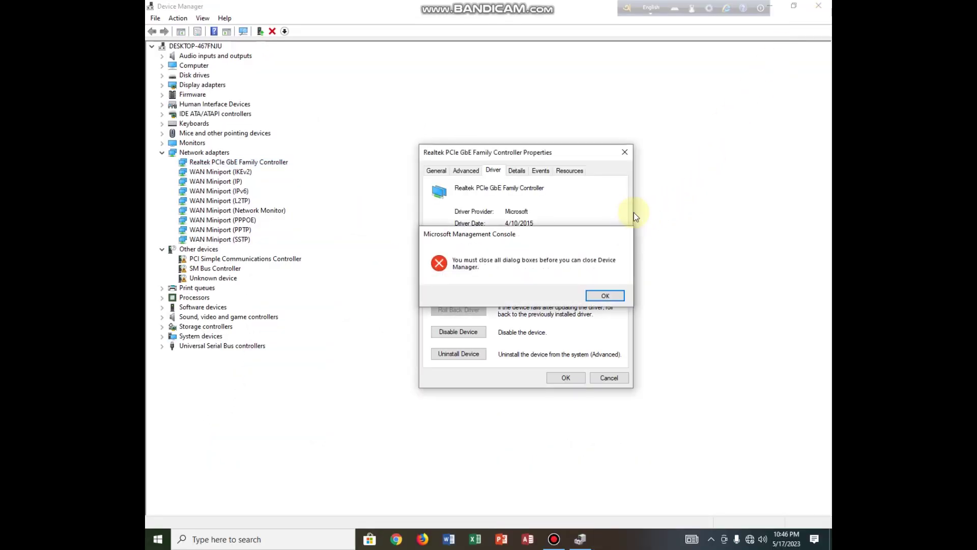
left_click(625, 152)
left_click(819, 6)
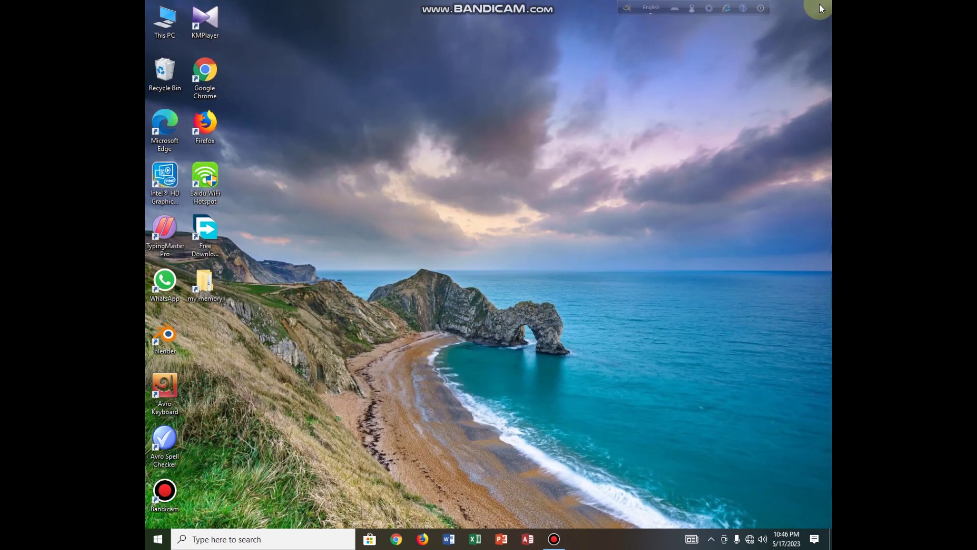
right_click(505, 134)
left_click(516, 155)
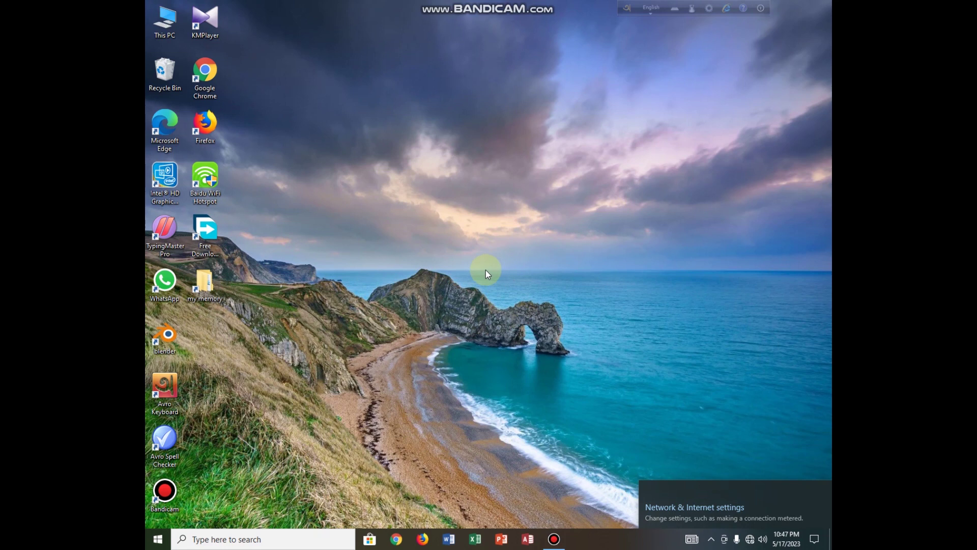
right_click(454, 284)
left_click(476, 312)
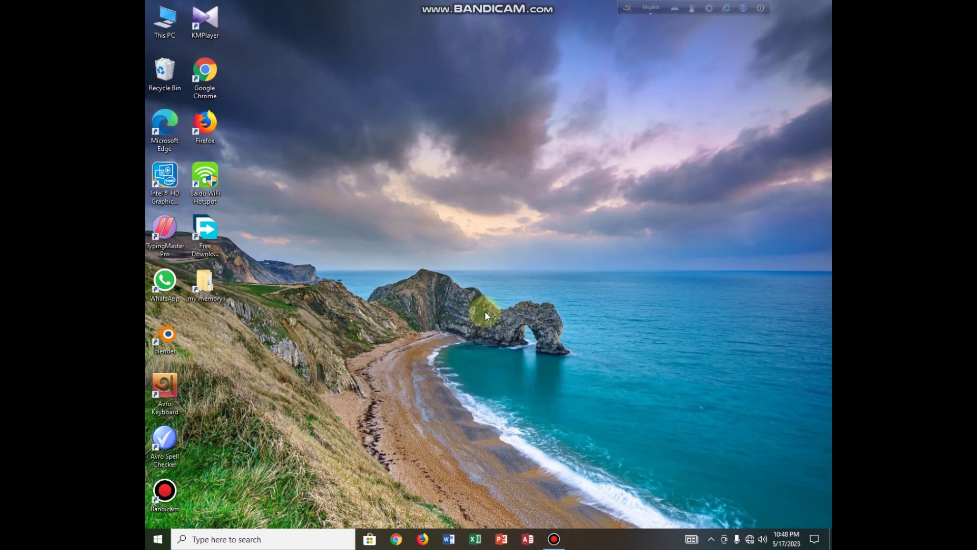